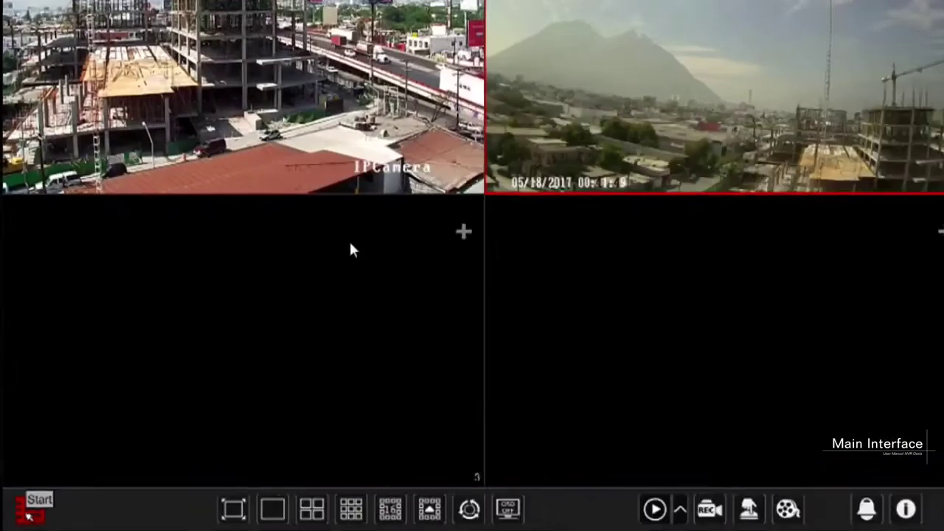
- Try the start menu, full-screen and four-window layouts, and toggle the camera information overlay
{"action": "left_click", "coordinate": [46, 508]}
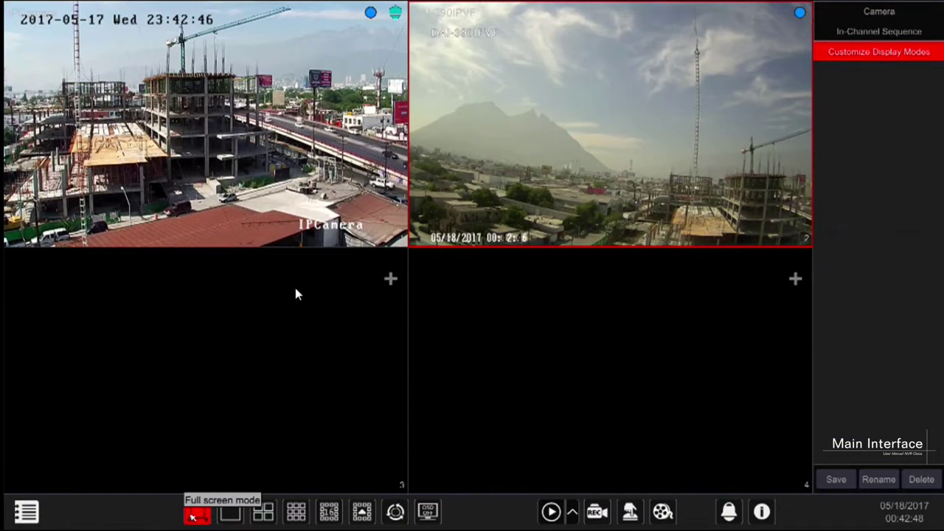
{"action": "left_click", "coordinate": [194, 516]}
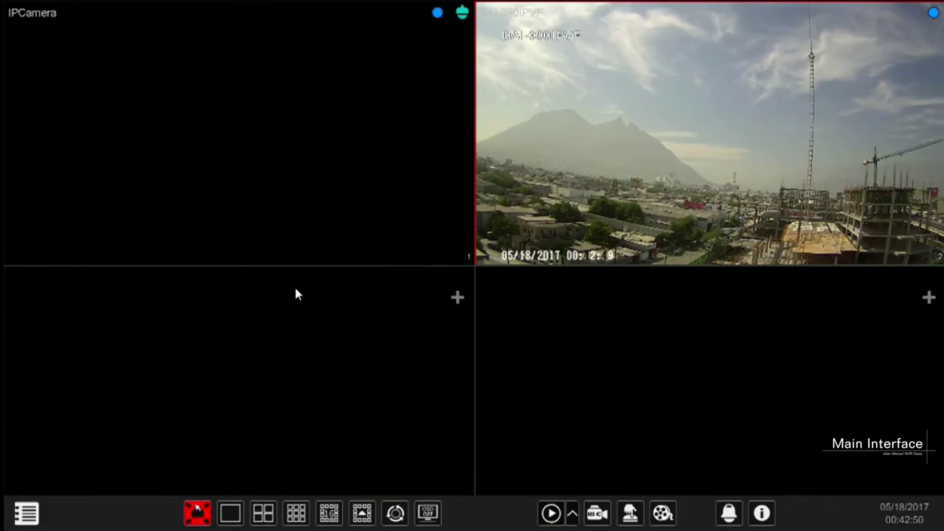
{"action": "left_click", "coordinate": [198, 514]}
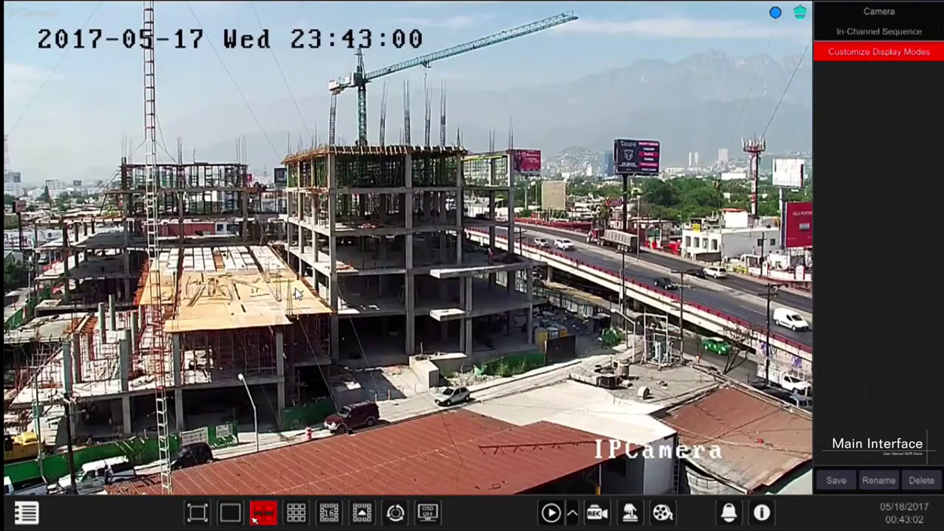
{"action": "left_click", "coordinate": [257, 519]}
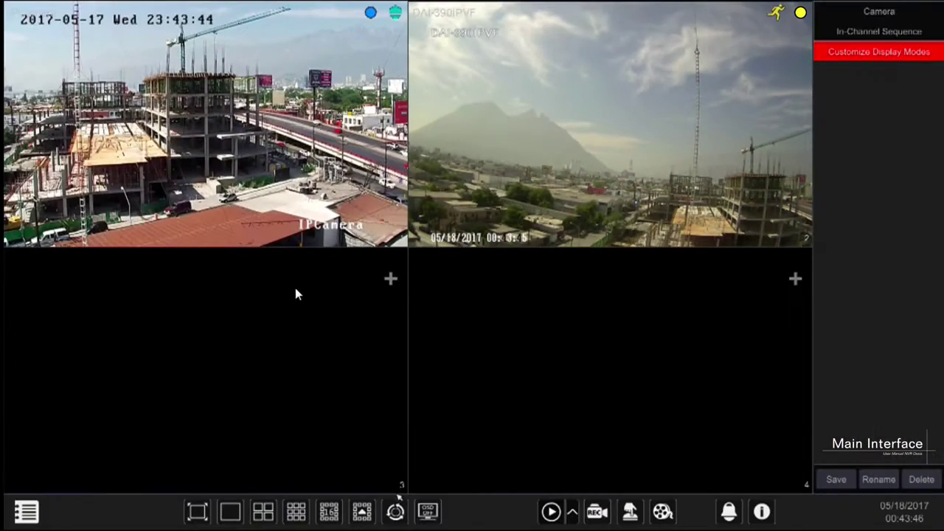
{"action": "left_click", "coordinate": [423, 509]}
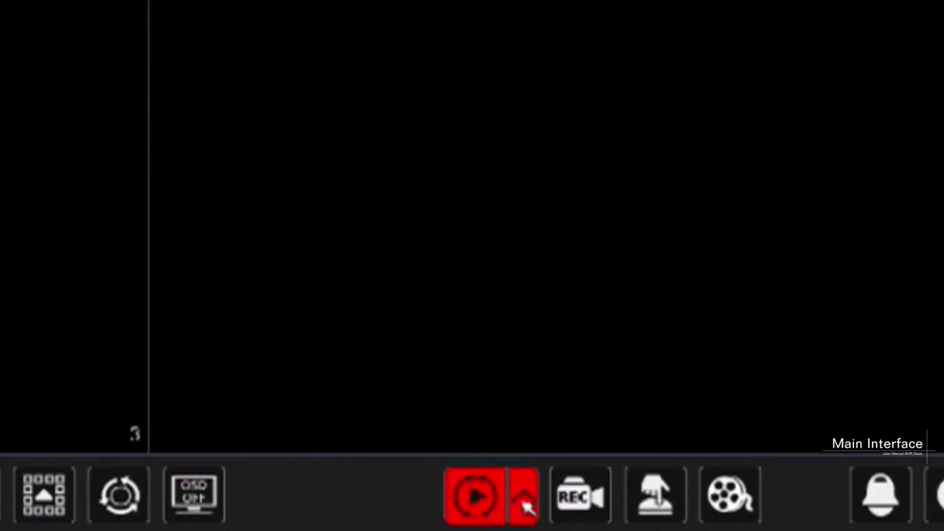
- Check the instant playback and manual alarm menus, then show the alarm status reading Normal
{"action": "left_click", "coordinate": [572, 514]}
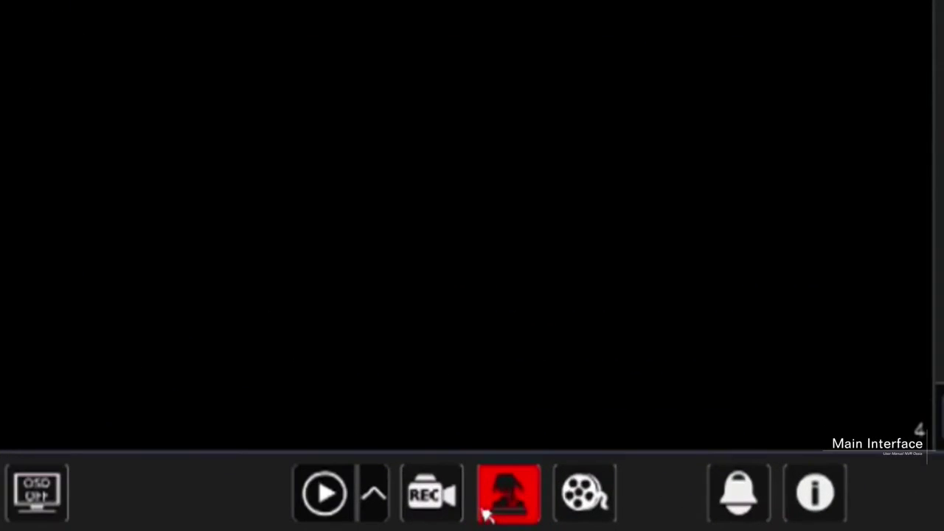
{"action": "left_click", "coordinate": [489, 514]}
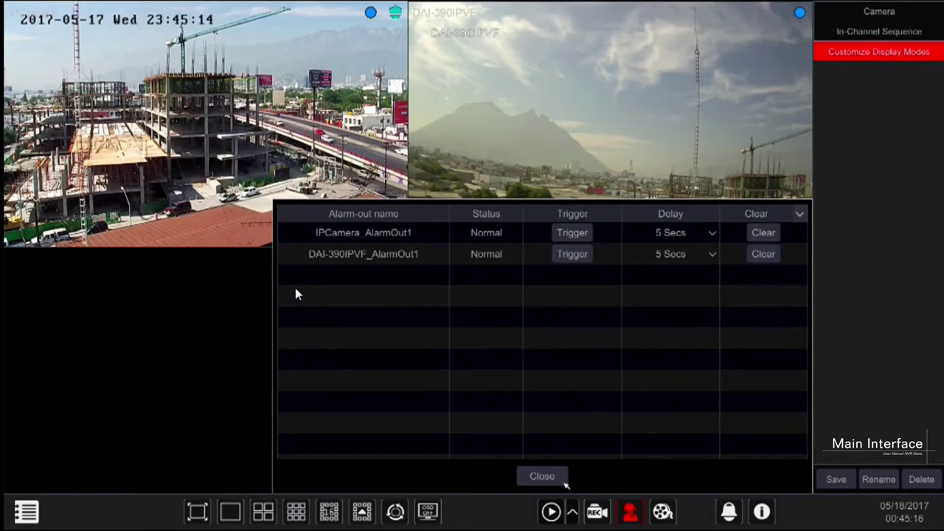
{"action": "left_click", "coordinate": [559, 478]}
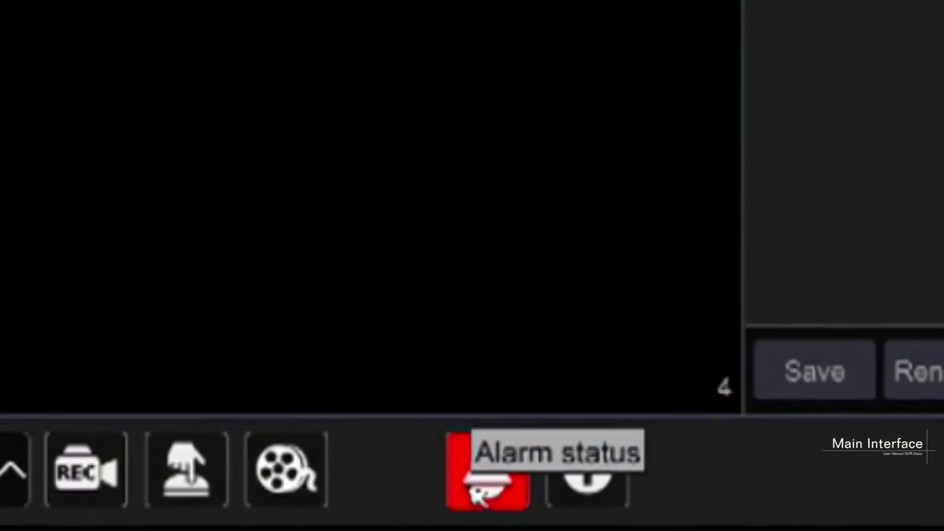
{"action": "left_click", "coordinate": [481, 493]}
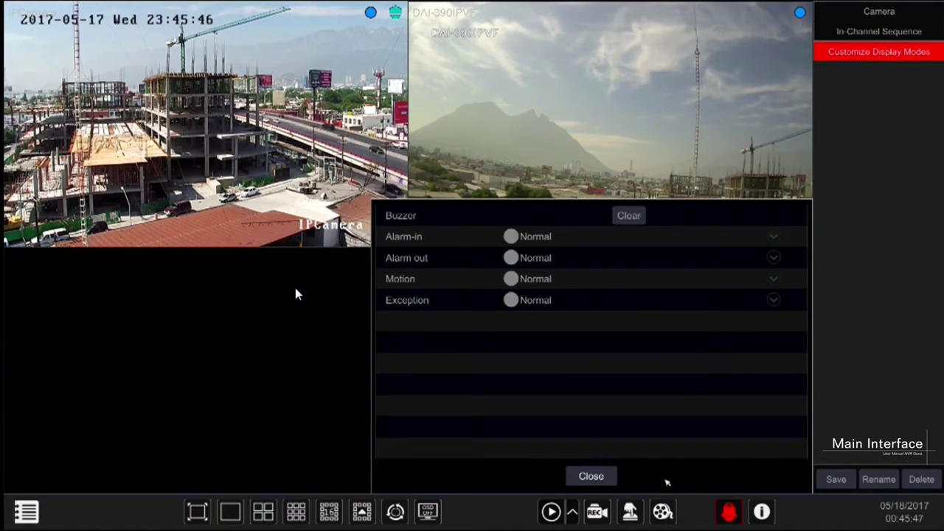
- Close the alarm status window, view the recorder's system information, then close it
{"action": "left_click", "coordinate": [601, 478]}
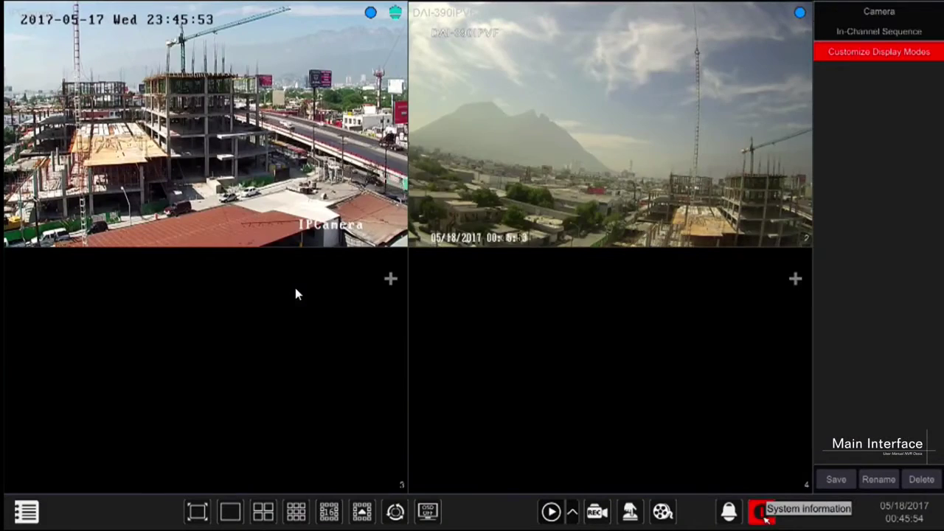
{"action": "left_click", "coordinate": [764, 516]}
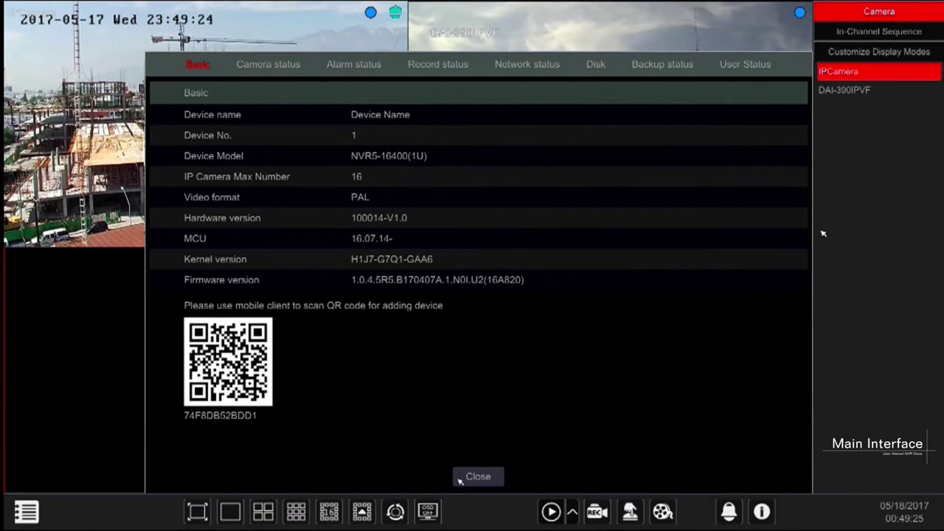
{"action": "left_click", "coordinate": [459, 479]}
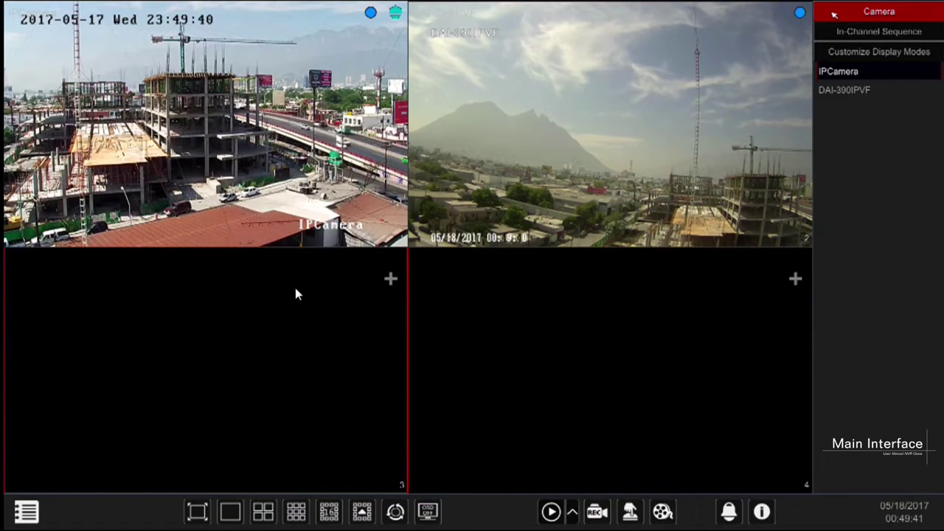
- Place DAI-390IPVF in window 4 and IPCamera in window 2, then load the 1cam mode
{"action": "left_click_drag", "start_coordinate": [844, 91], "coordinate": [738, 284]}
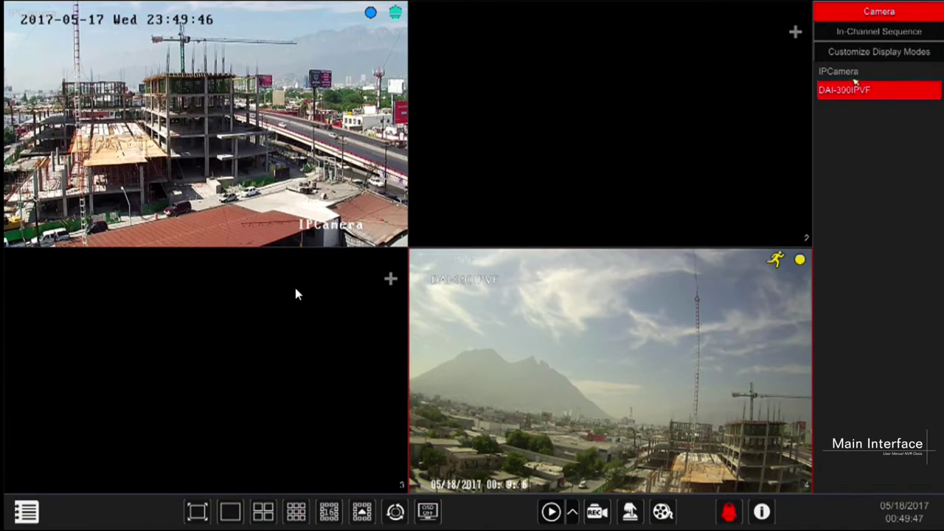
{"action": "left_click_drag", "start_coordinate": [859, 76], "coordinate": [740, 84]}
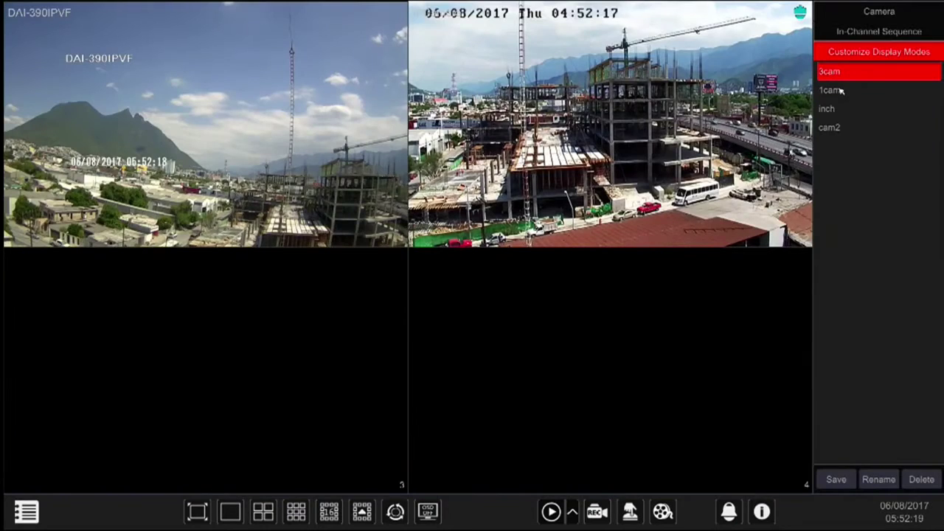
{"action": "left_click", "coordinate": [840, 92]}
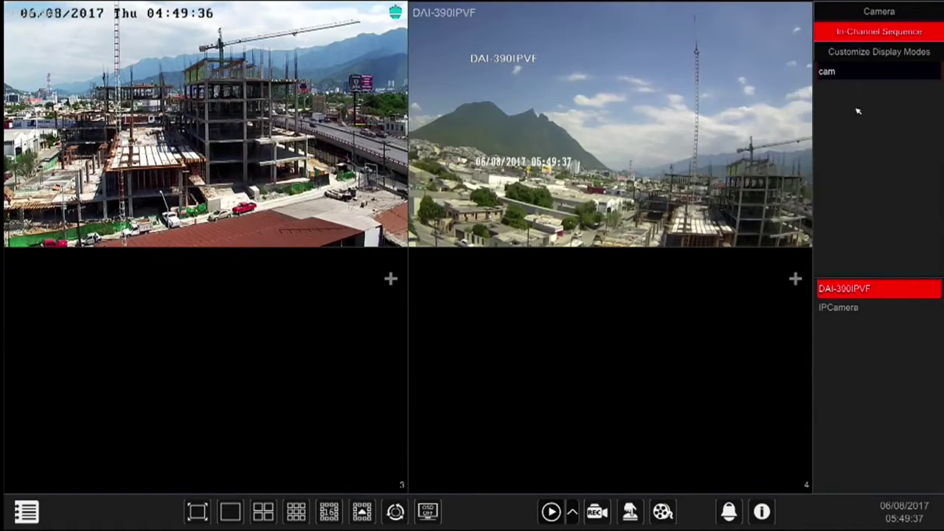
- Run the cam sequence group in window 3 and list the custom display modes
{"action": "left_click", "coordinate": [847, 74]}
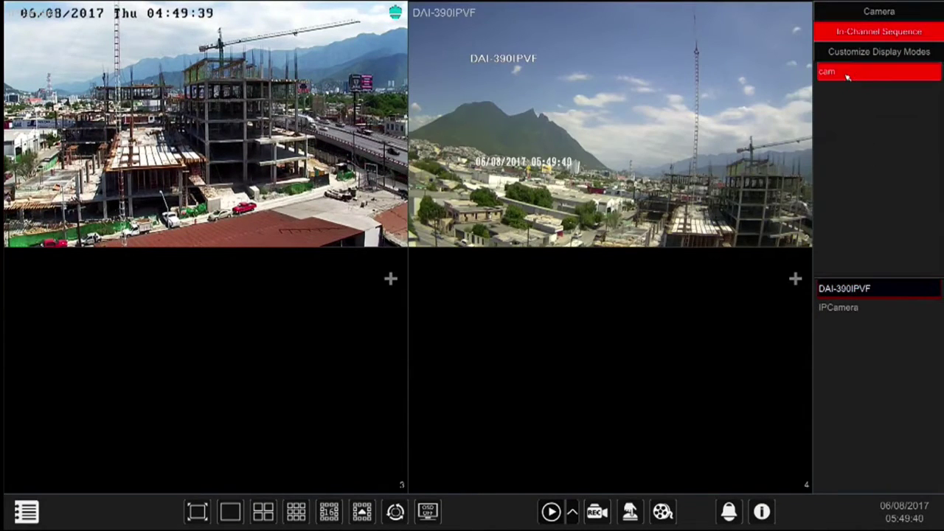
{"action": "left_click_drag", "start_coordinate": [847, 76], "coordinate": [287, 306]}
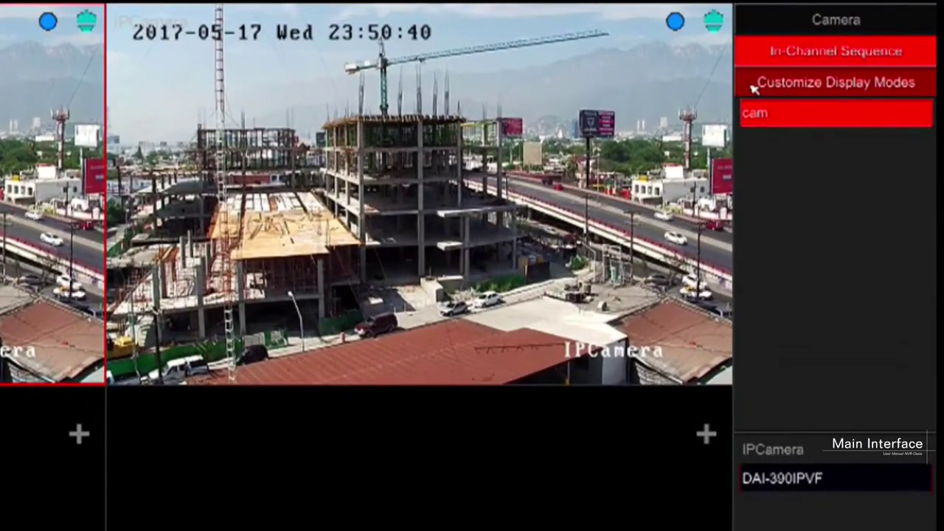
{"action": "left_click", "coordinate": [754, 83]}
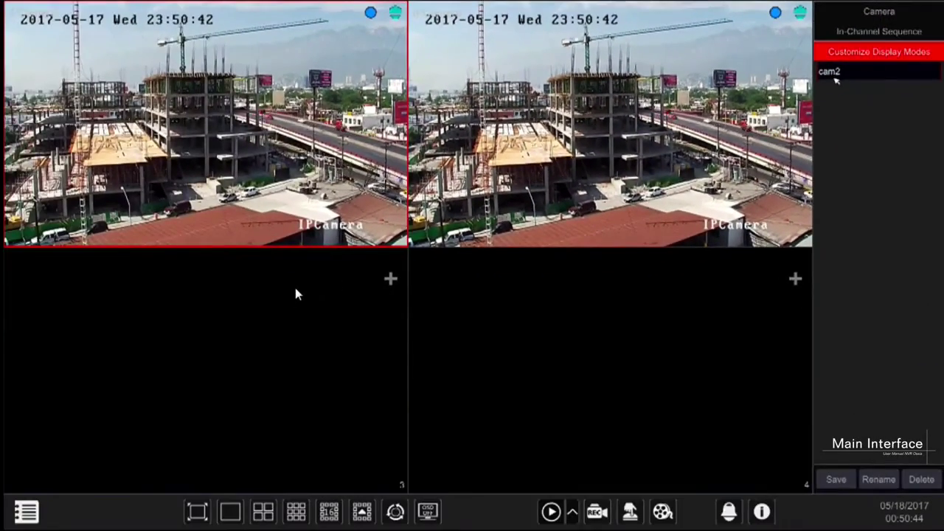
- Load the cam2 custom display mode so IPCamera fills the top two windows
{"action": "left_click", "coordinate": [838, 75]}
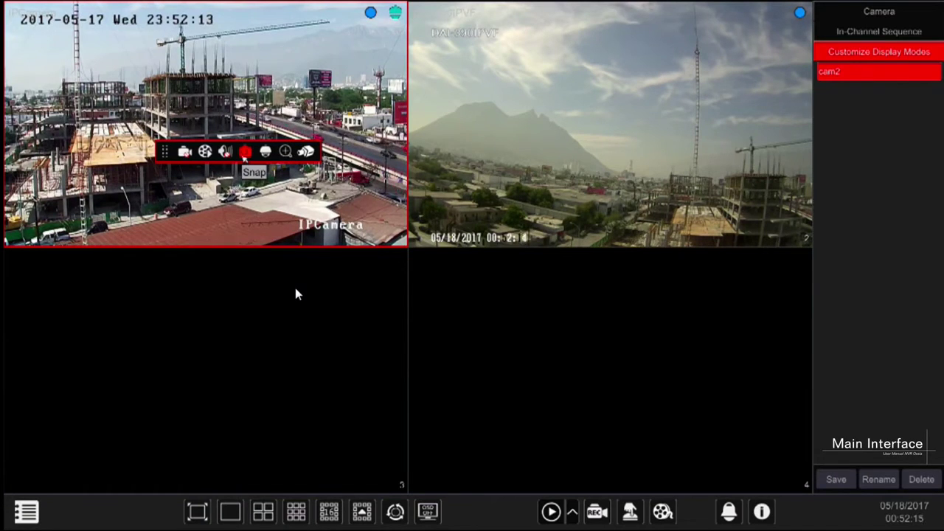
- Snap a 1920*1080 still from IPCamera and save it
{"action": "left_click", "coordinate": [245, 153]}
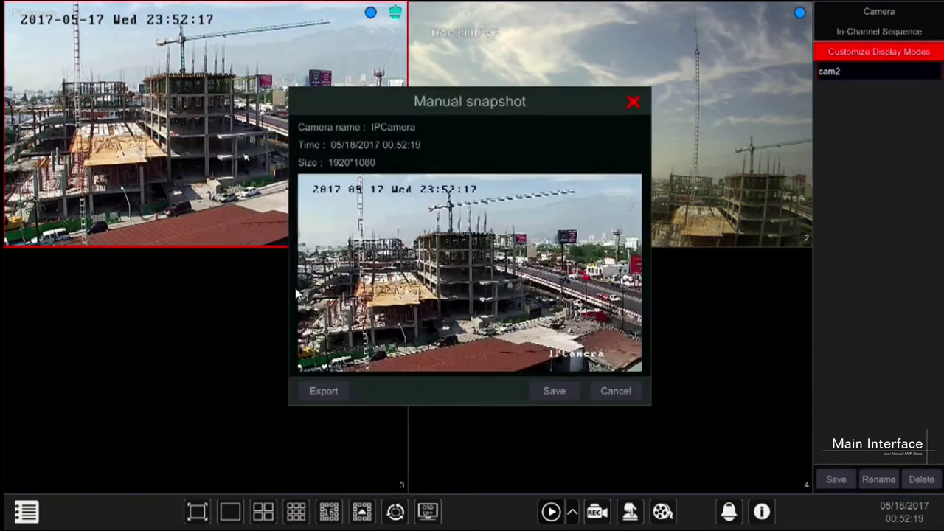
{"action": "left_click", "coordinate": [581, 387]}
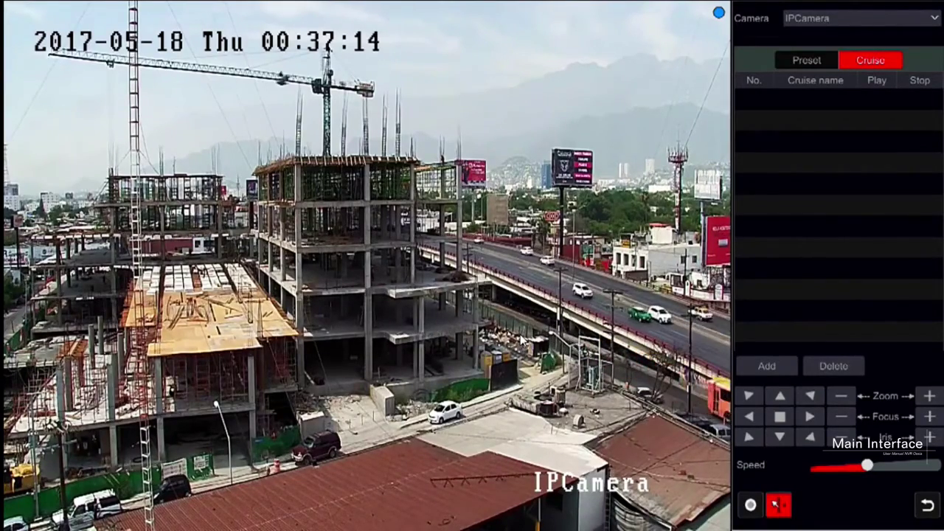
- Enable click-to-centre positioning and centre IPCamera on the construction site
{"action": "left_click", "coordinate": [751, 505]}
{"action": "left_click", "coordinate": [779, 505]}
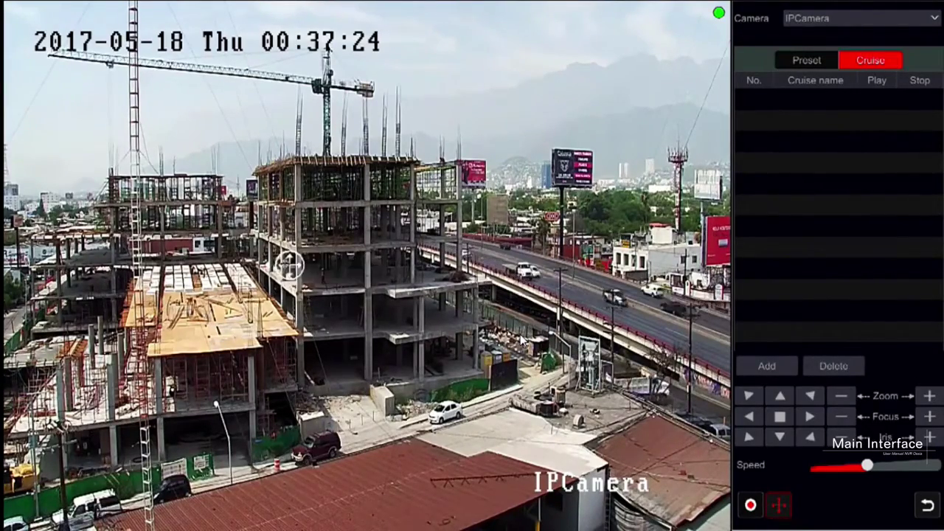
{"action": "left_click", "coordinate": [347, 268]}
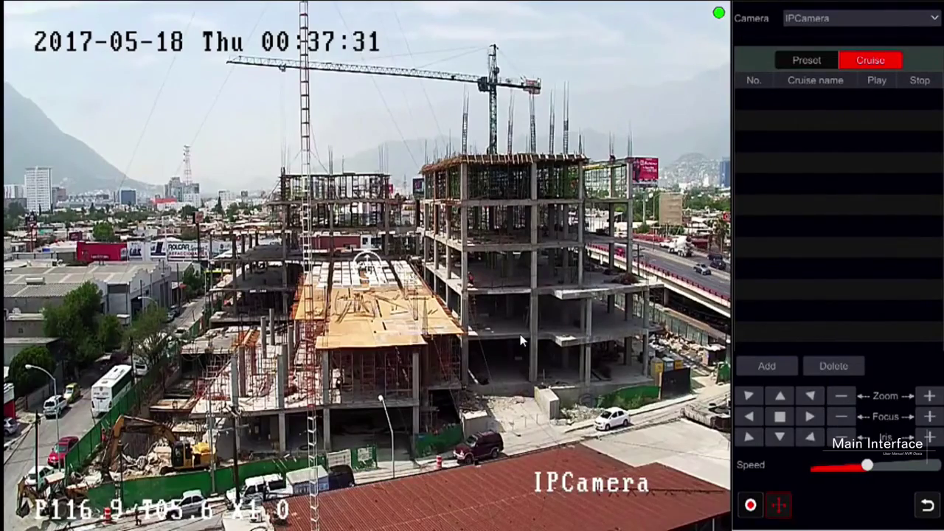
{"action": "scroll", "coordinate": [521, 341], "scroll_direction": "up", "scroll_amount": 2}
{"action": "scroll", "coordinate": [521, 341], "scroll_direction": "up", "scroll_amount": 1}
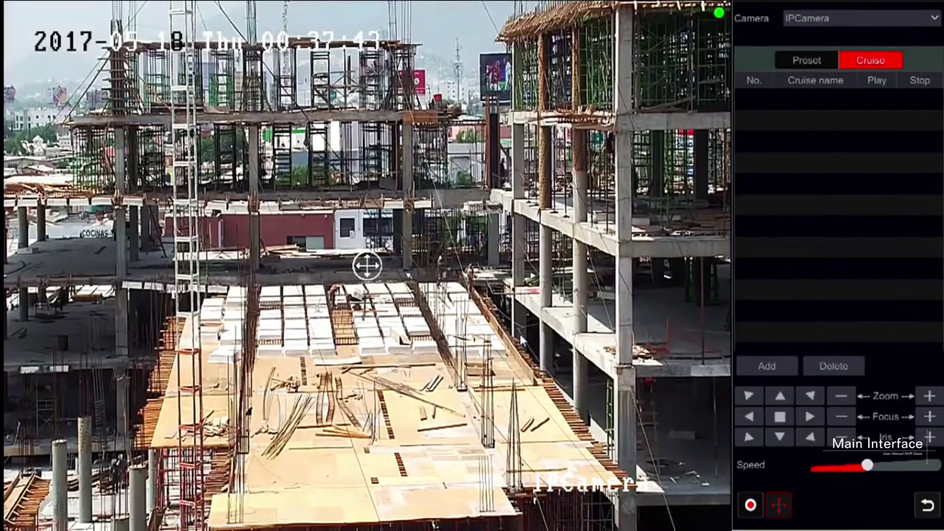
{"action": "scroll", "coordinate": [521, 341], "scroll_direction": "down", "scroll_amount": 1}
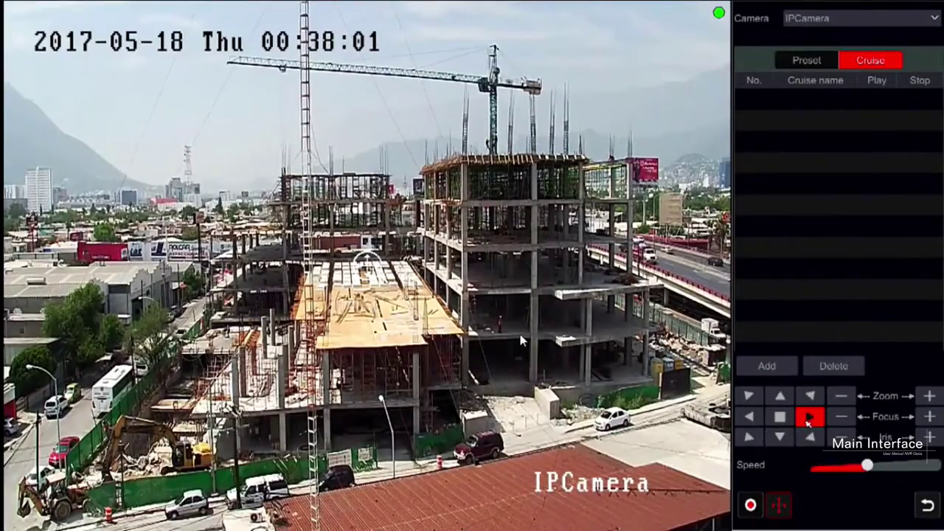
- Pan IPCamera right twice with the direction arrow and show its saved presets
{"action": "left_click", "coordinate": [809, 418]}
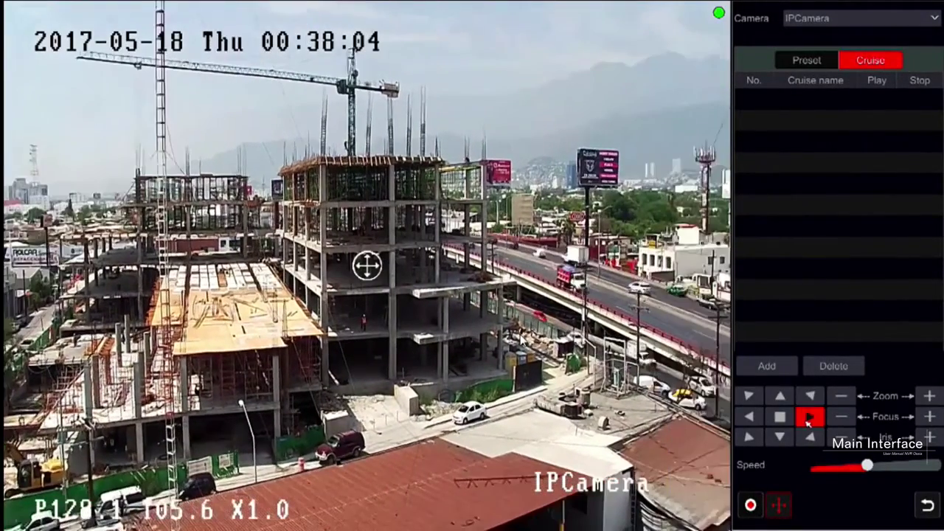
{"action": "left_click", "coordinate": [809, 417]}
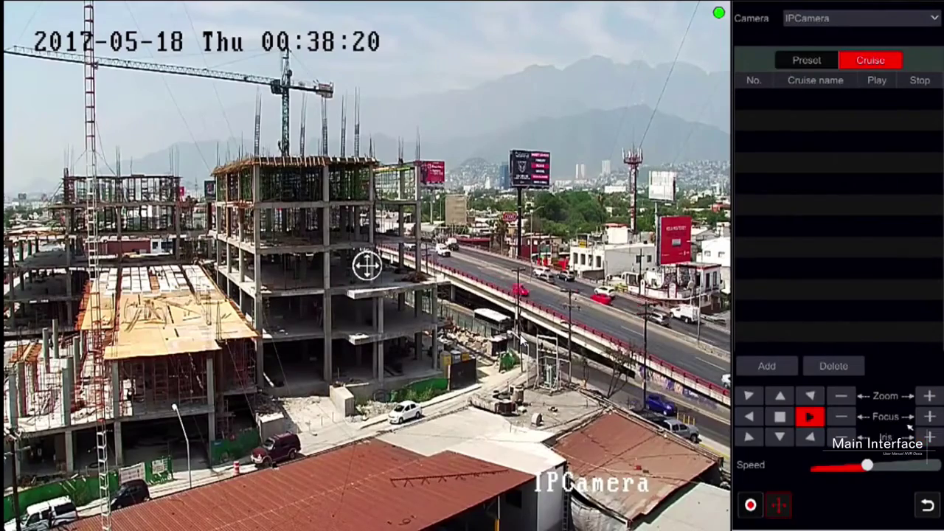
{"action": "left_click", "coordinate": [786, 62]}
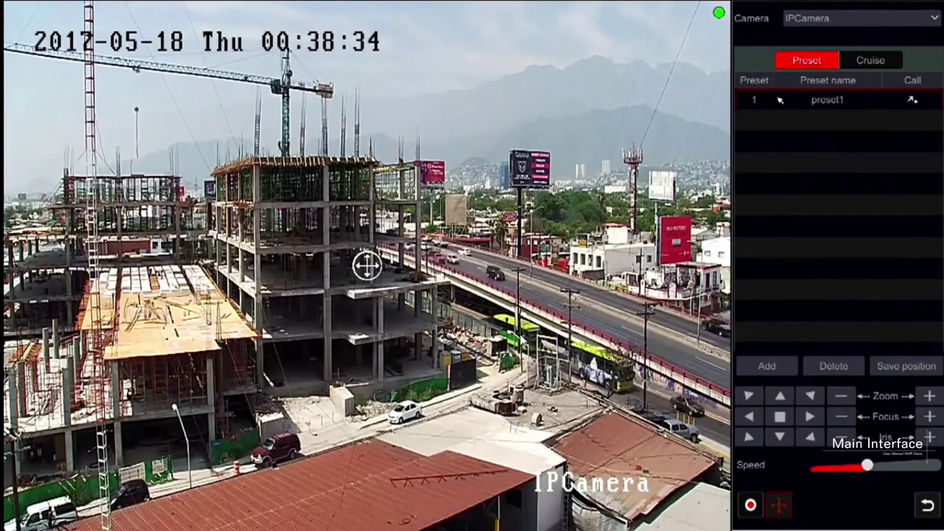
- Save the current camera position as preset2 and switch to the Cruise list
{"action": "left_click", "coordinate": [767, 366]}
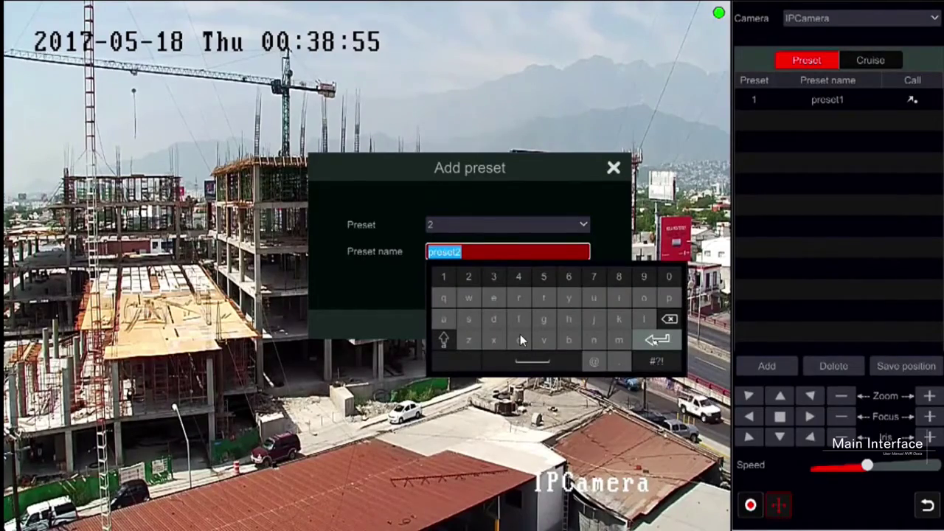
{"action": "left_click", "coordinate": [657, 339]}
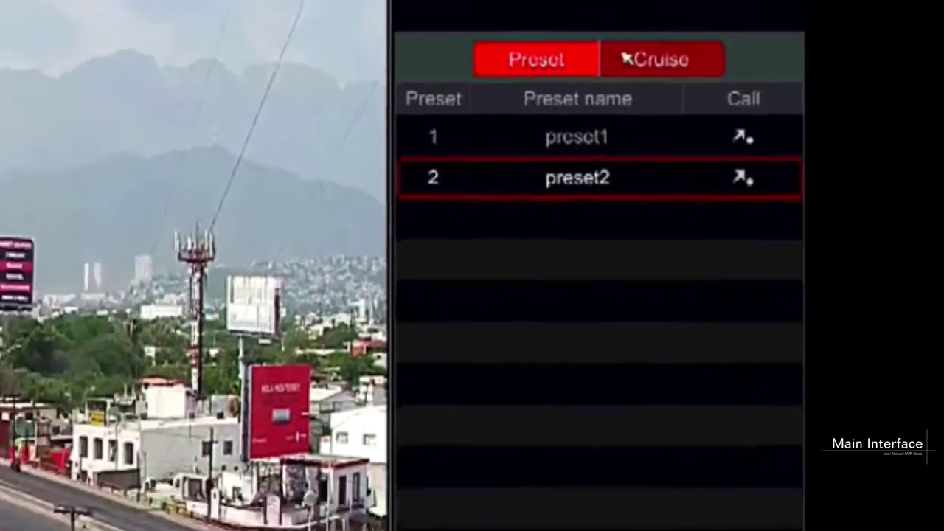
{"action": "left_click", "coordinate": [565, 59]}
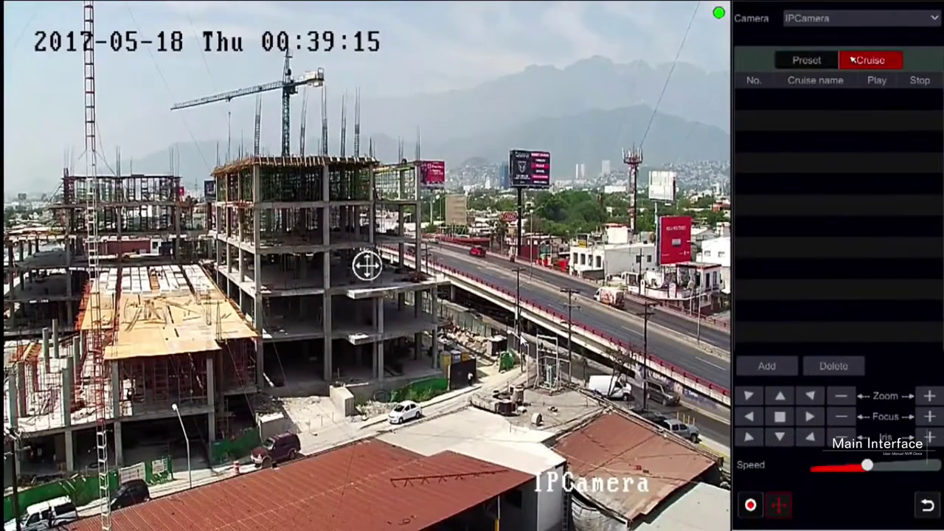
- Create cruise1 with preset1 as a 5-second stop at speed 5, and start it
{"action": "left_click", "coordinate": [781, 371]}
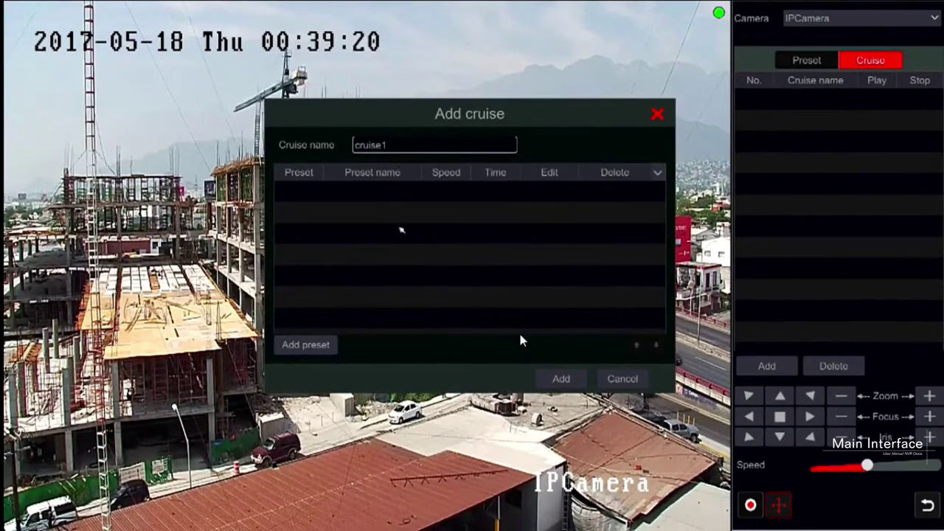
{"action": "left_click", "coordinate": [317, 344]}
{"action": "left_click", "coordinate": [521, 310]}
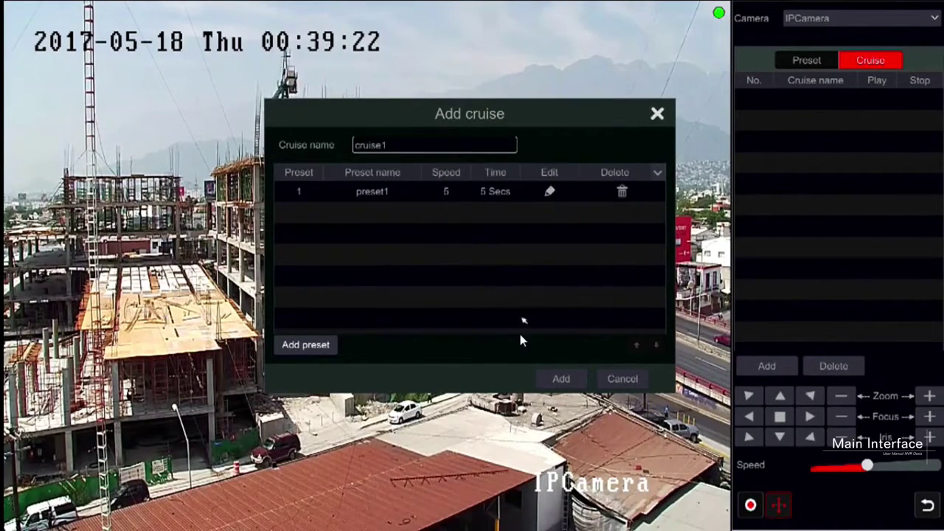
{"action": "left_click", "coordinate": [562, 382]}
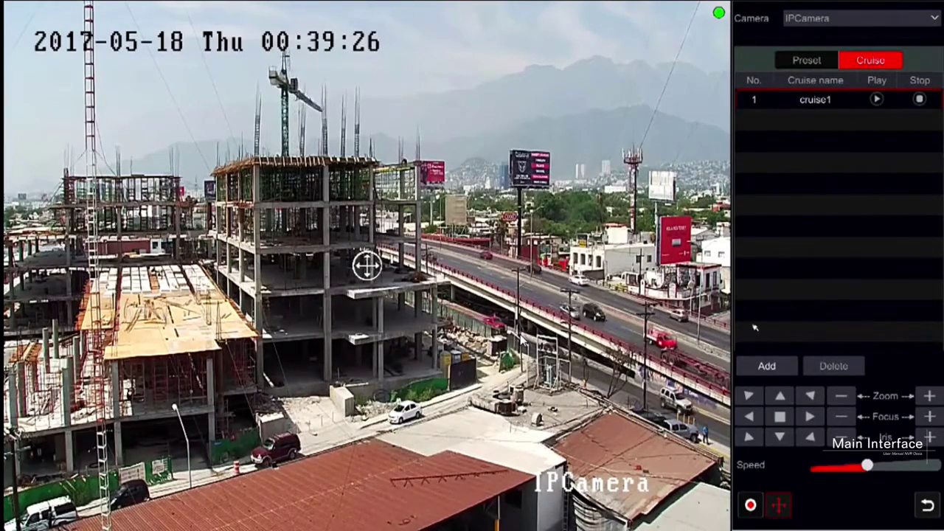
{"action": "left_click", "coordinate": [876, 99]}
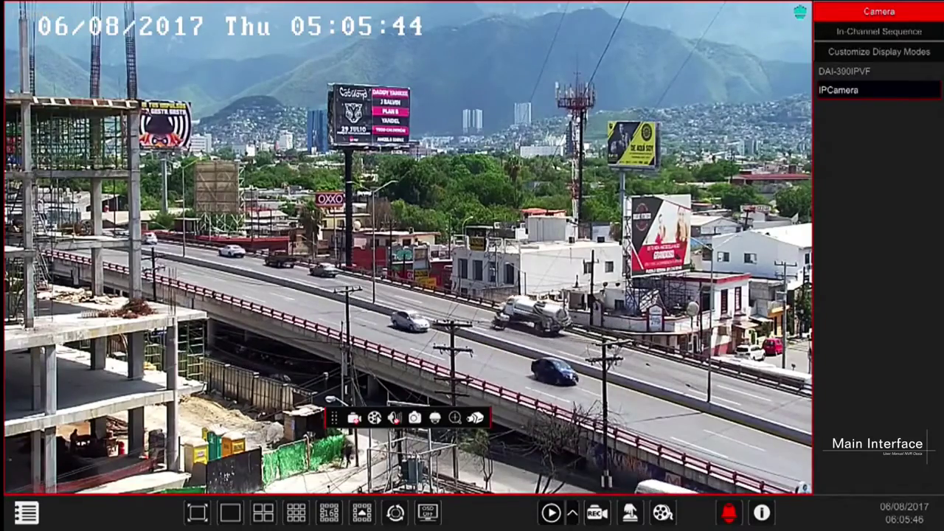
- Digitally zoom IPCamera onto the OXXO storefronts beside the overpass, then return to live view
{"action": "scroll", "coordinate": [250, 123], "scroll_direction": "up", "scroll_amount": 2}
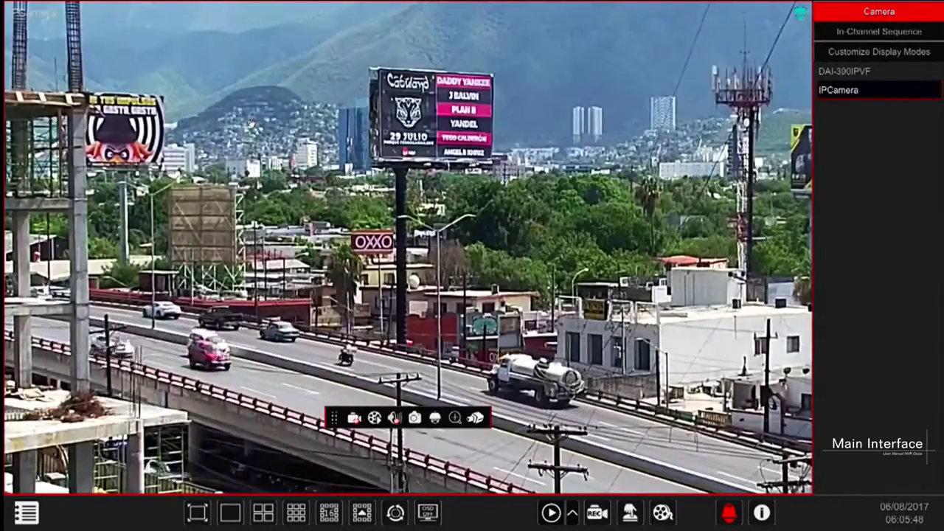
{"action": "scroll", "coordinate": [250, 124], "scroll_direction": "up", "scroll_amount": 2}
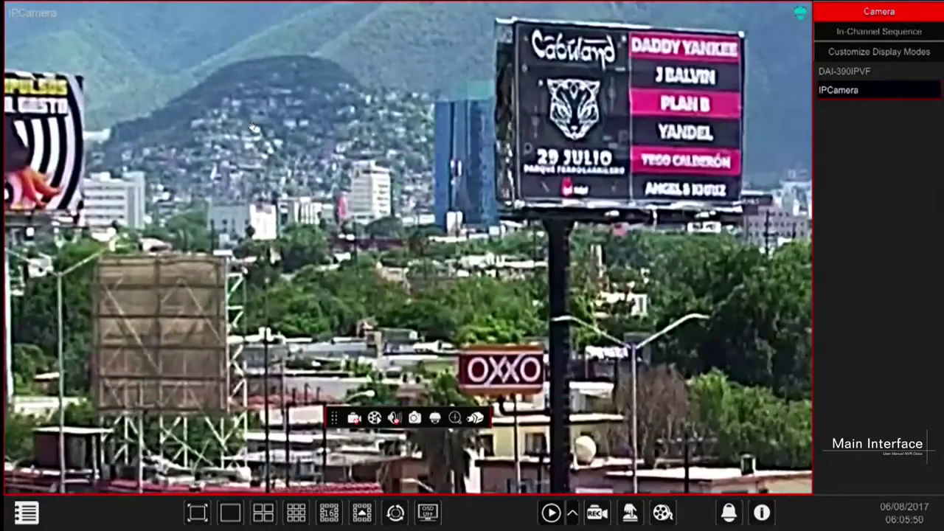
{"action": "scroll", "coordinate": [251, 127], "scroll_direction": "down", "scroll_amount": 3}
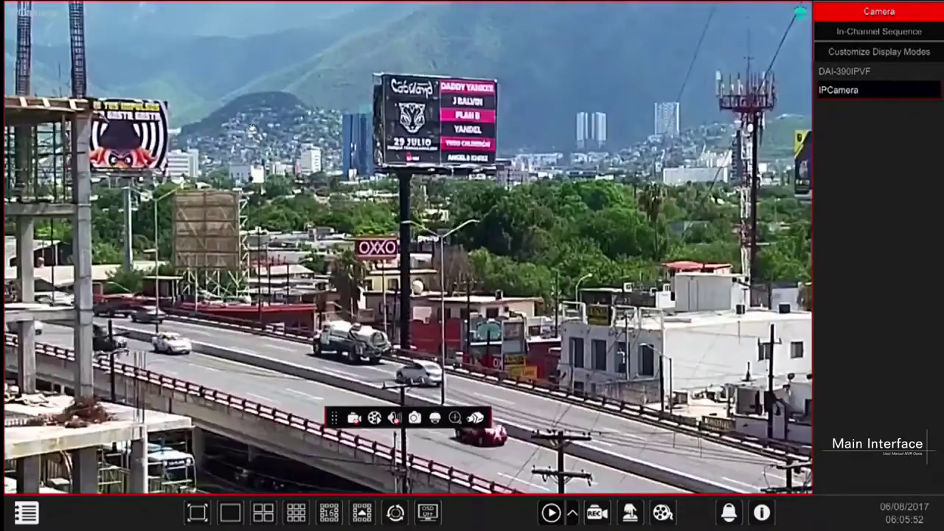
{"action": "scroll", "coordinate": [251, 128], "scroll_direction": "down", "scroll_amount": 2}
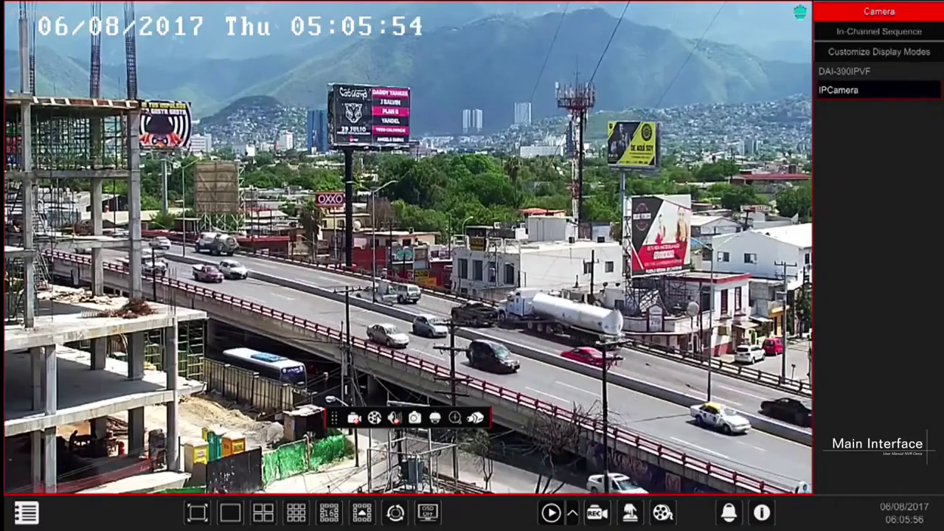
{"action": "left_click", "coordinate": [455, 418]}
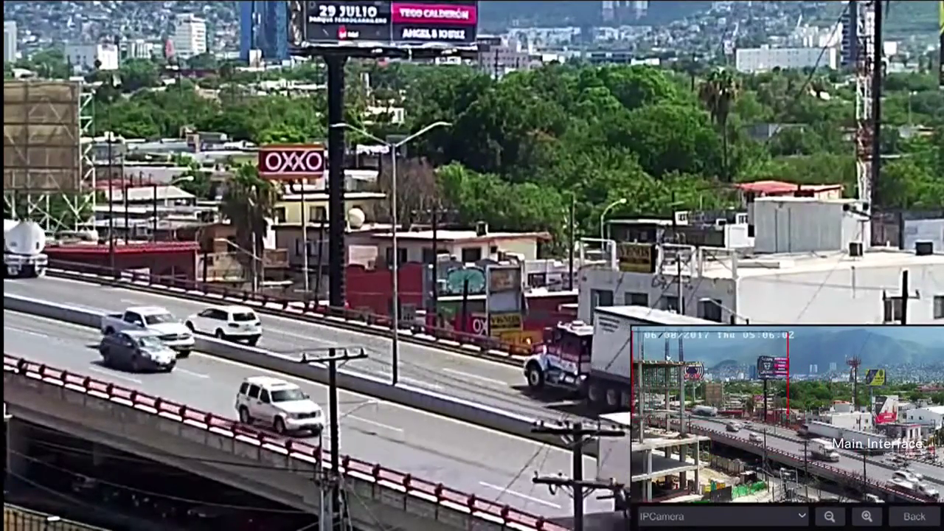
{"action": "left_click_drag", "start_coordinate": [733, 399], "coordinate": [710, 371]}
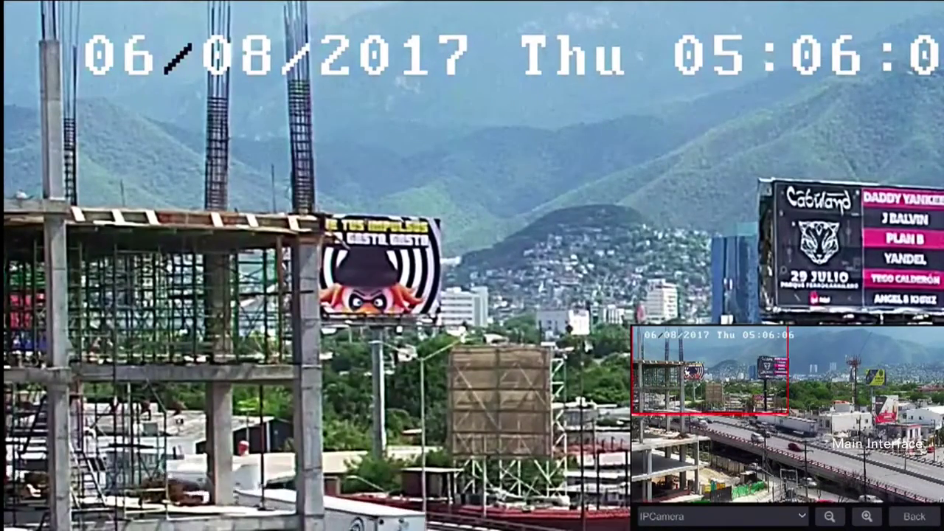
{"action": "left_click", "coordinate": [830, 516]}
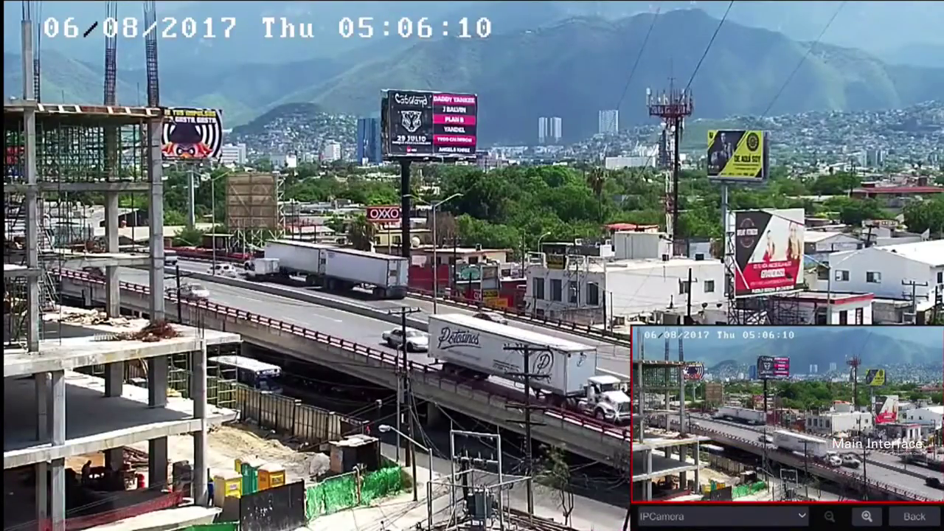
{"action": "left_click", "coordinate": [867, 516]}
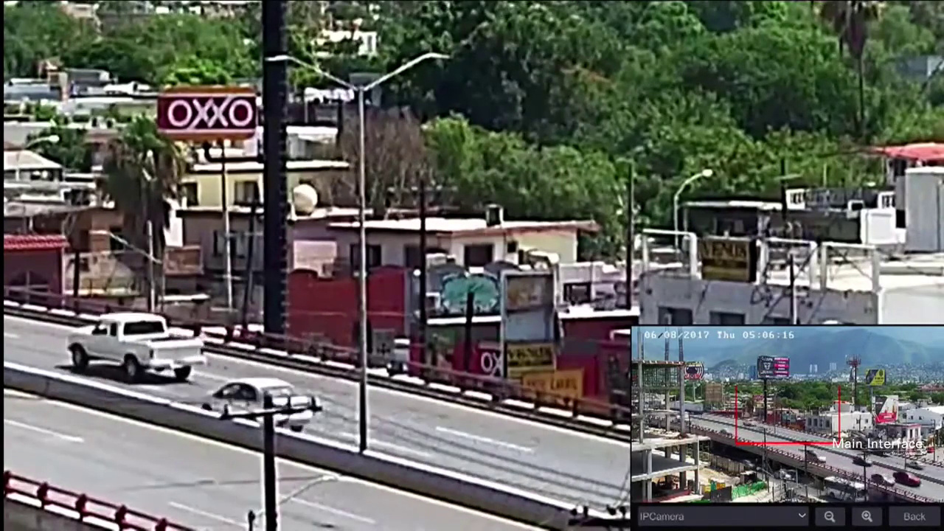
{"action": "left_click", "coordinate": [867, 517]}
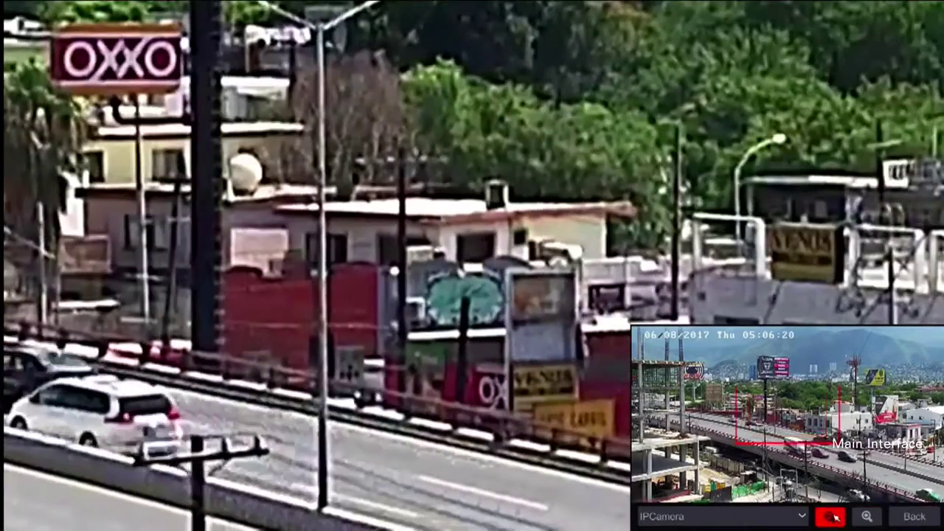
{"action": "scroll", "coordinate": [882, 520], "scroll_direction": "down", "scroll_amount": 3}
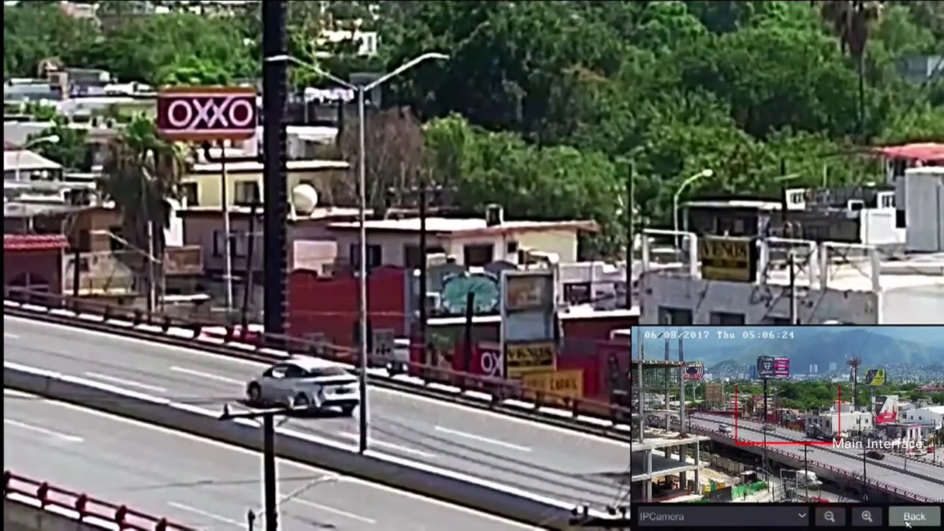
{"action": "left_click", "coordinate": [909, 519]}
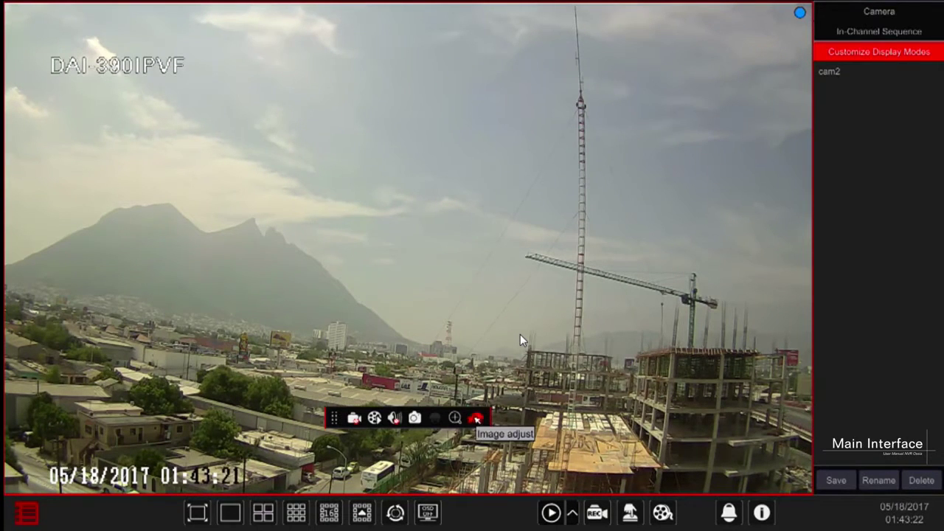
- Open DAI-390IPVF's image adjustment and restore defaults: brightness 60, contrast, saturation and hue 50
{"action": "left_click", "coordinate": [475, 419]}
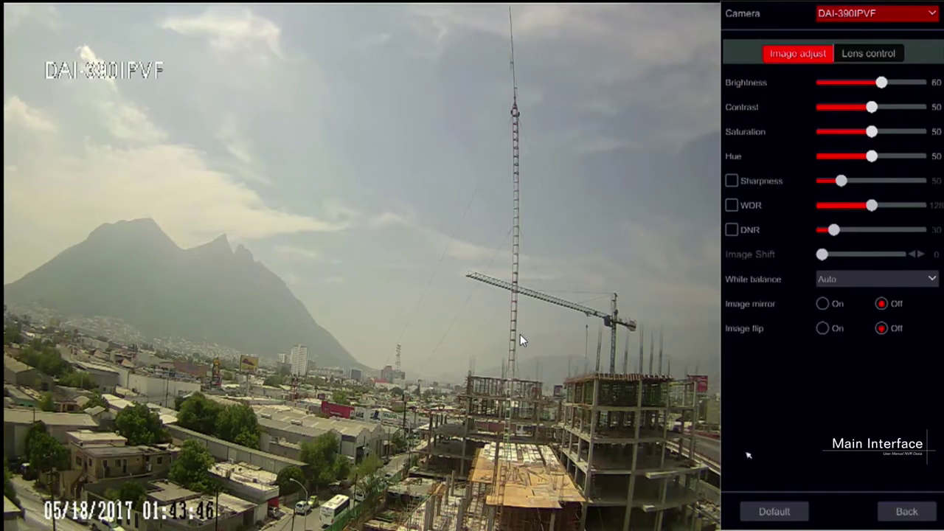
{"action": "left_click", "coordinate": [774, 511]}
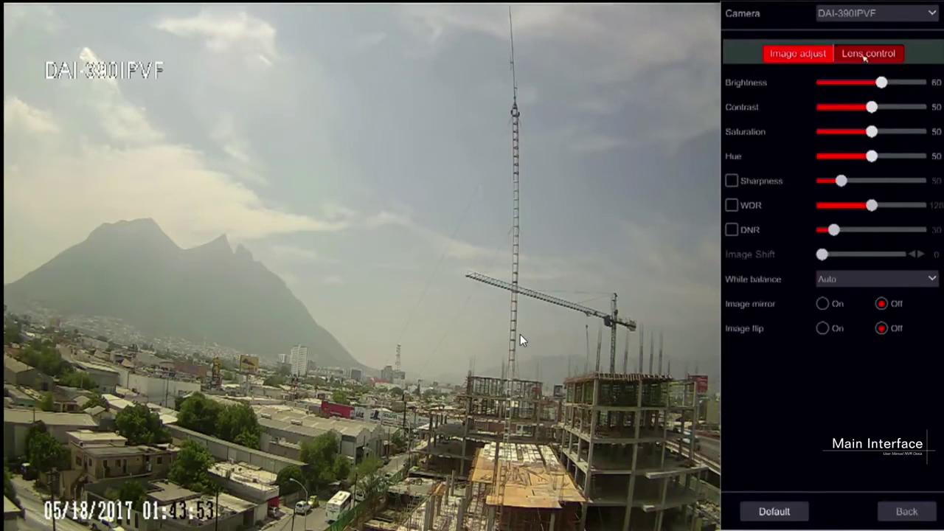
- Switch to DAI-390IPVF's lens zoom and focus controls, showing Auto focus mode
{"action": "left_click", "coordinate": [866, 56]}
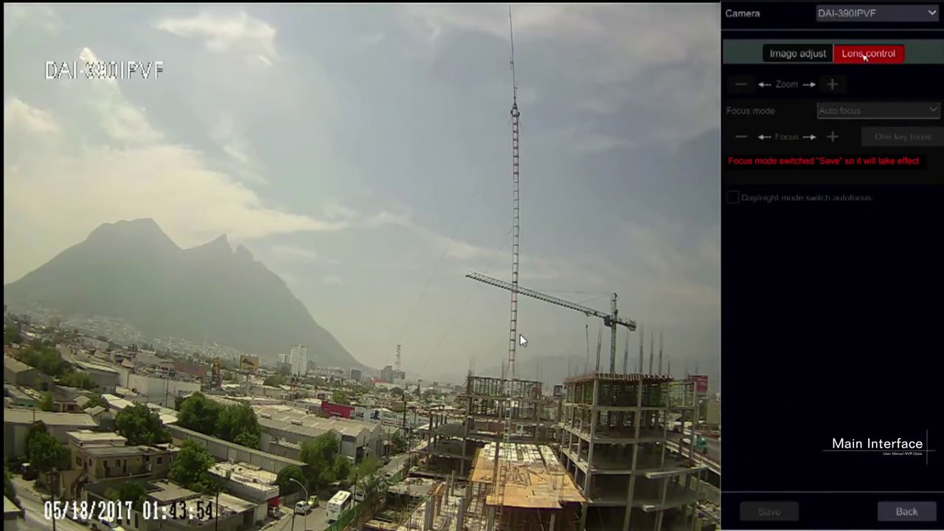